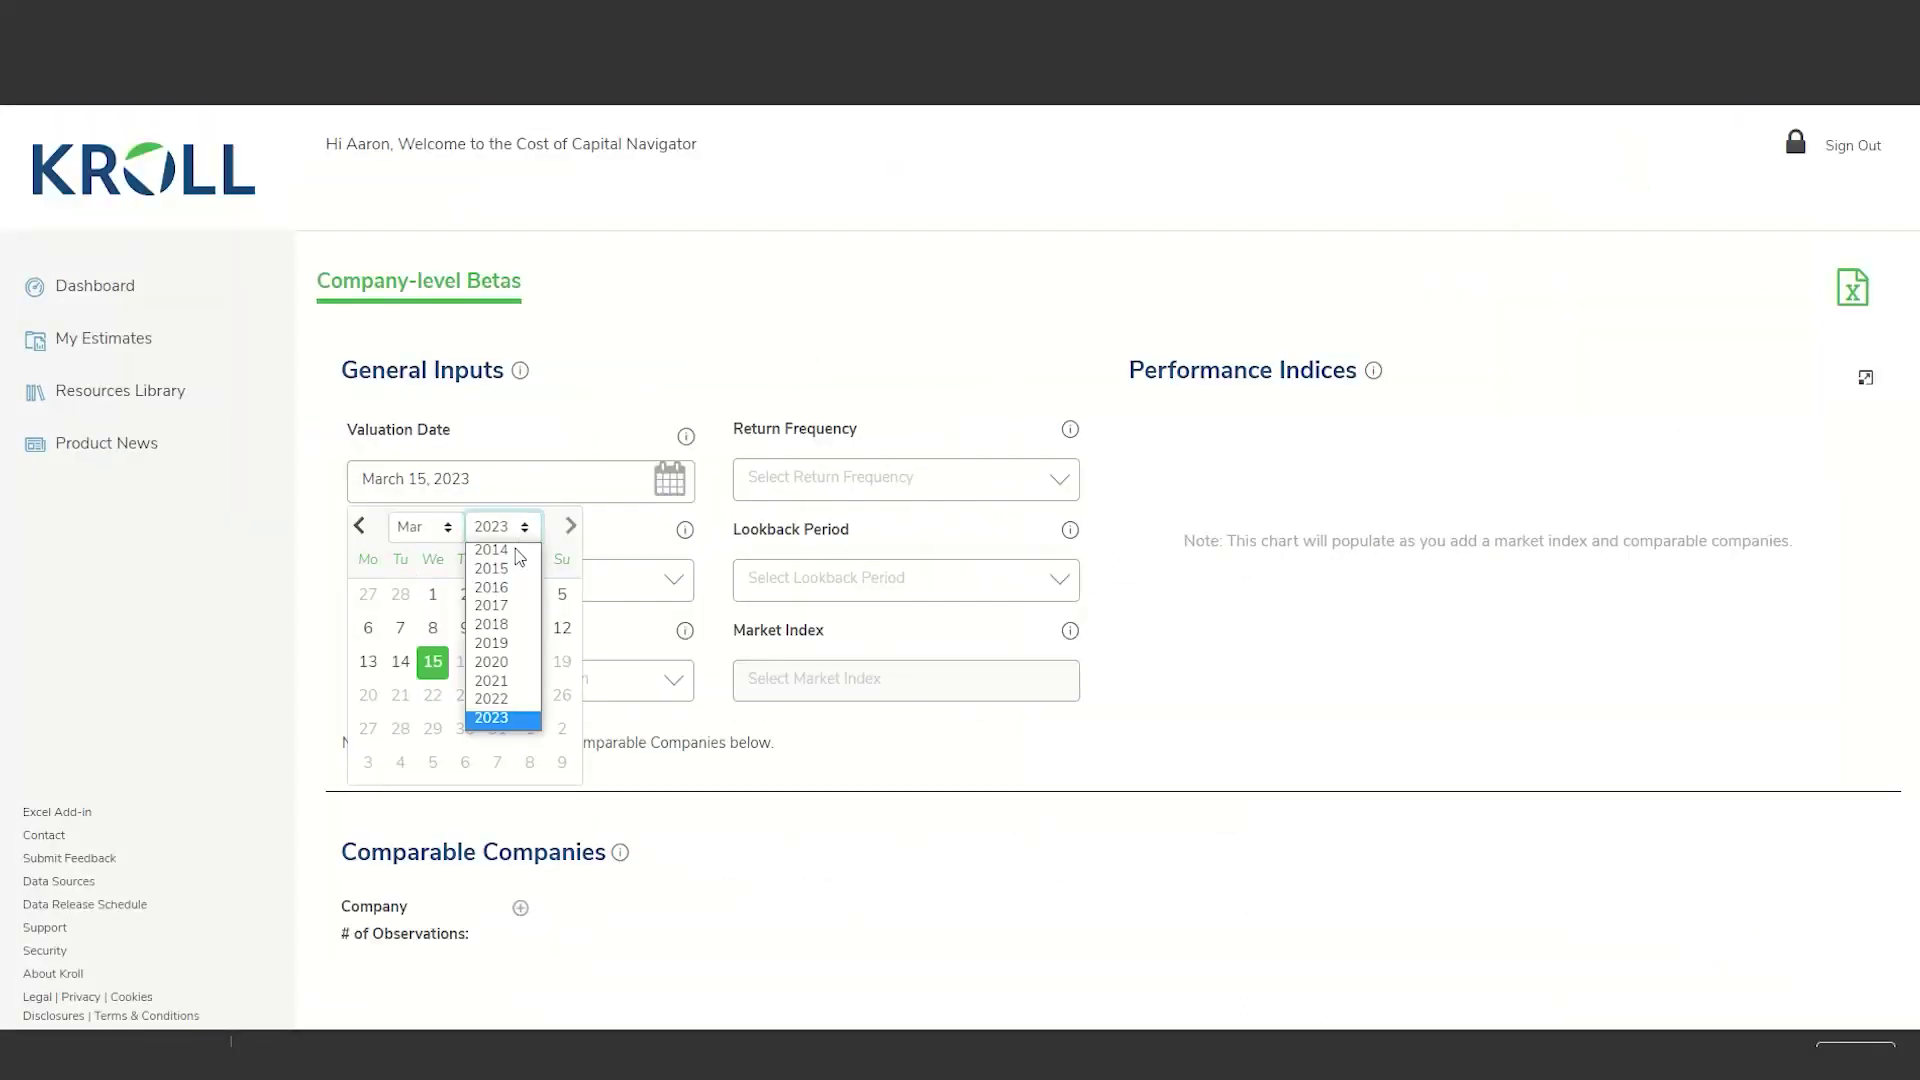
Step: Set the valuation date to March 31, 2021, with USD currency and United States location
{"action": "left_click", "coordinate": [516, 684]}
{"action": "left_click", "coordinate": [441, 732]}
{"action": "left_click", "coordinate": [682, 588]}
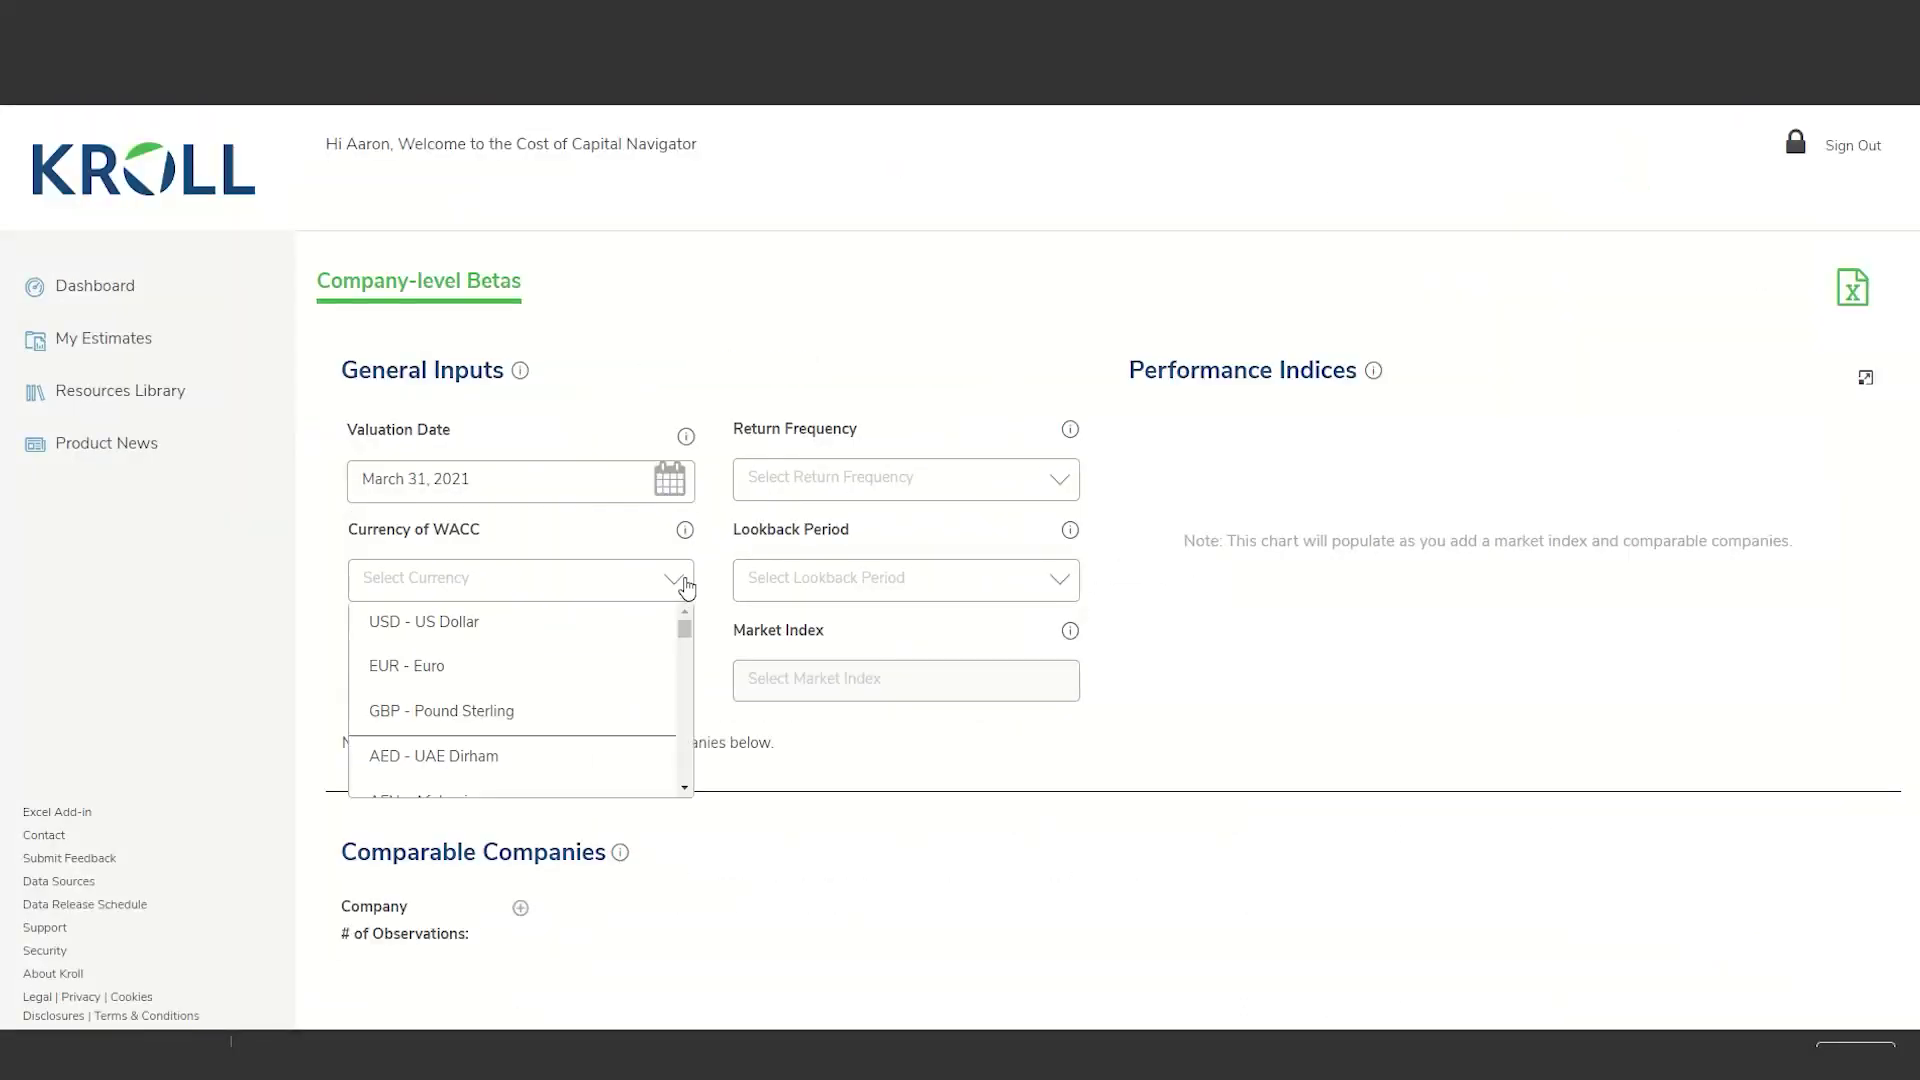
{"action": "left_click", "coordinate": [650, 646]}
{"action": "left_click", "coordinate": [677, 688]}
{"action": "left_click", "coordinate": [634, 723]}
Step: Choose monthly returns, a 5-Year lookback period and the MSCI USA market index
{"action": "left_click", "coordinate": [1057, 480]}
{"action": "left_click", "coordinate": [1054, 517]}
{"action": "left_click", "coordinate": [1067, 589]}
{"action": "left_click", "coordinate": [1021, 795]}
{"action": "left_click", "coordinate": [1062, 684]}
{"action": "left_click", "coordinate": [1007, 814]}
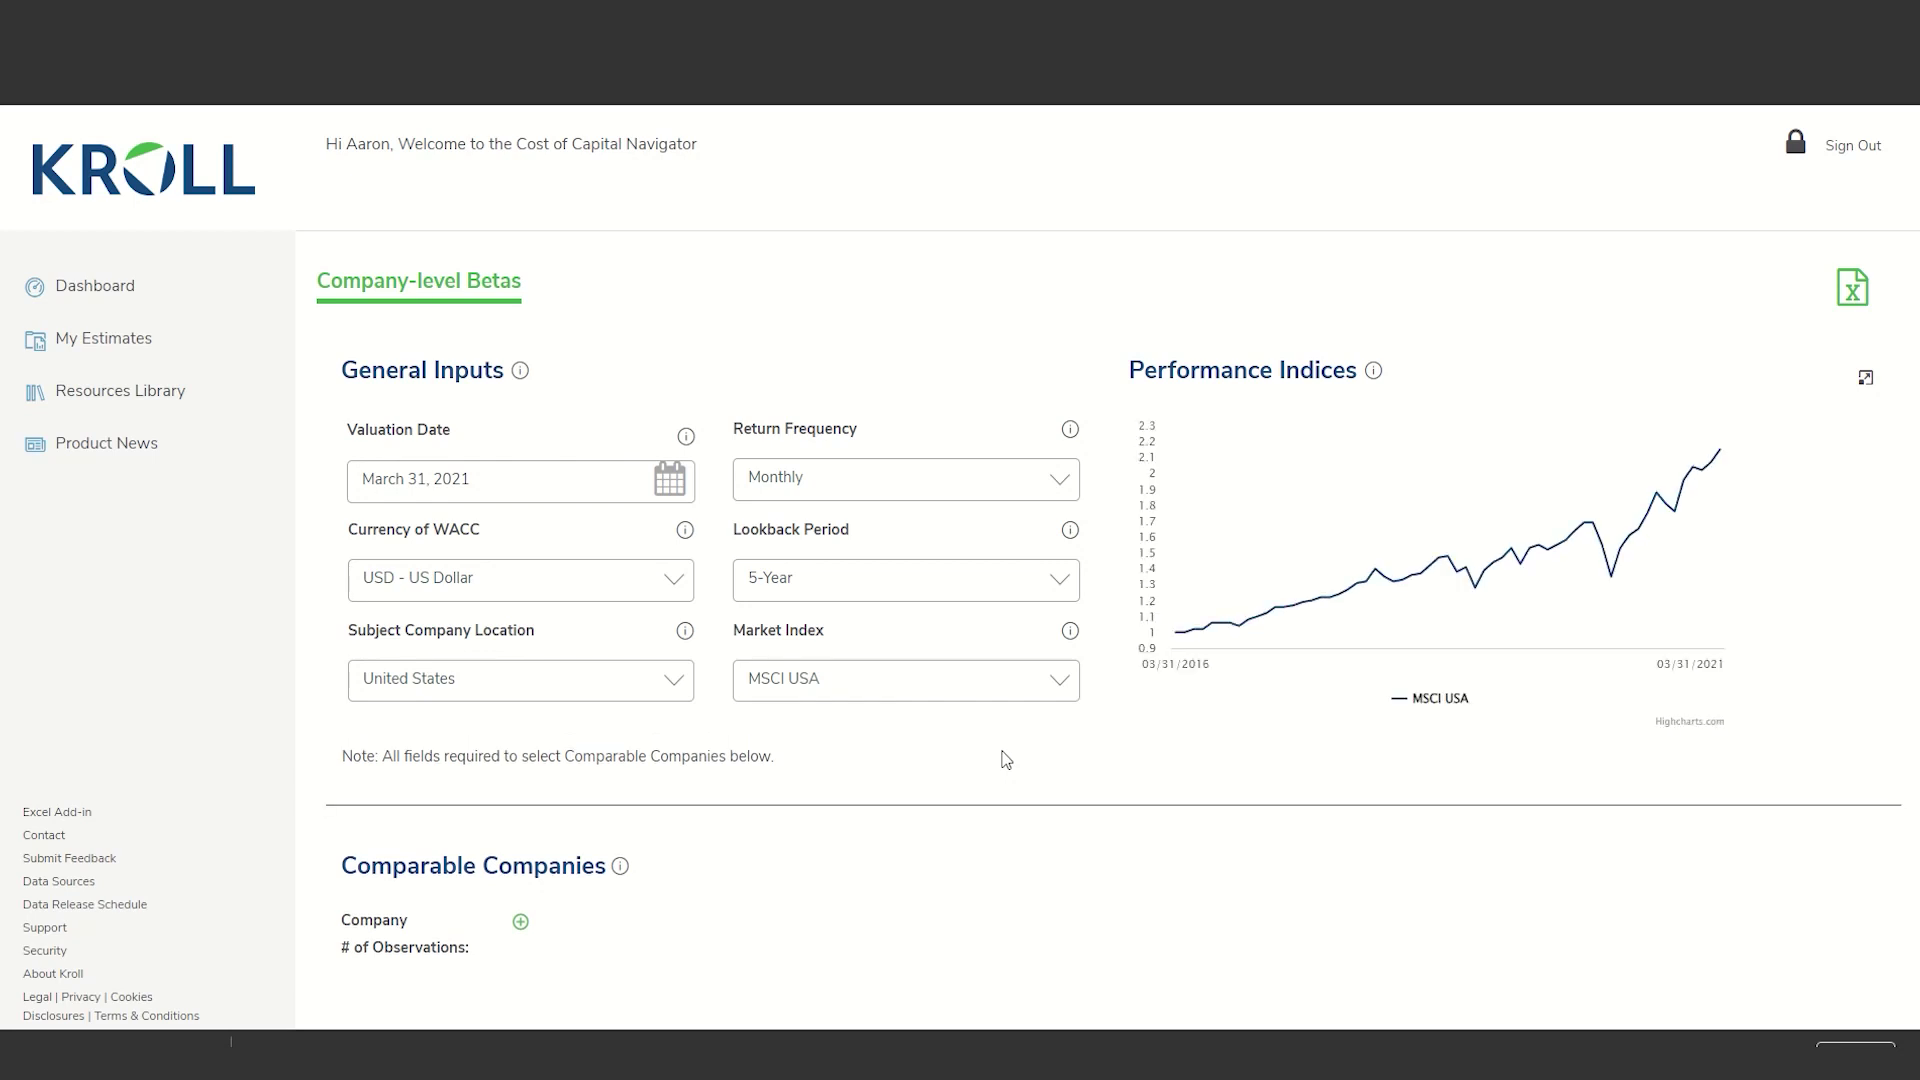
Step: Add Apple Inc, Microsoft Corp and Oracle Corp as comparable companies and submit them
{"action": "left_click", "coordinate": [521, 921]}
{"action": "left_click", "coordinate": [1569, 343]}
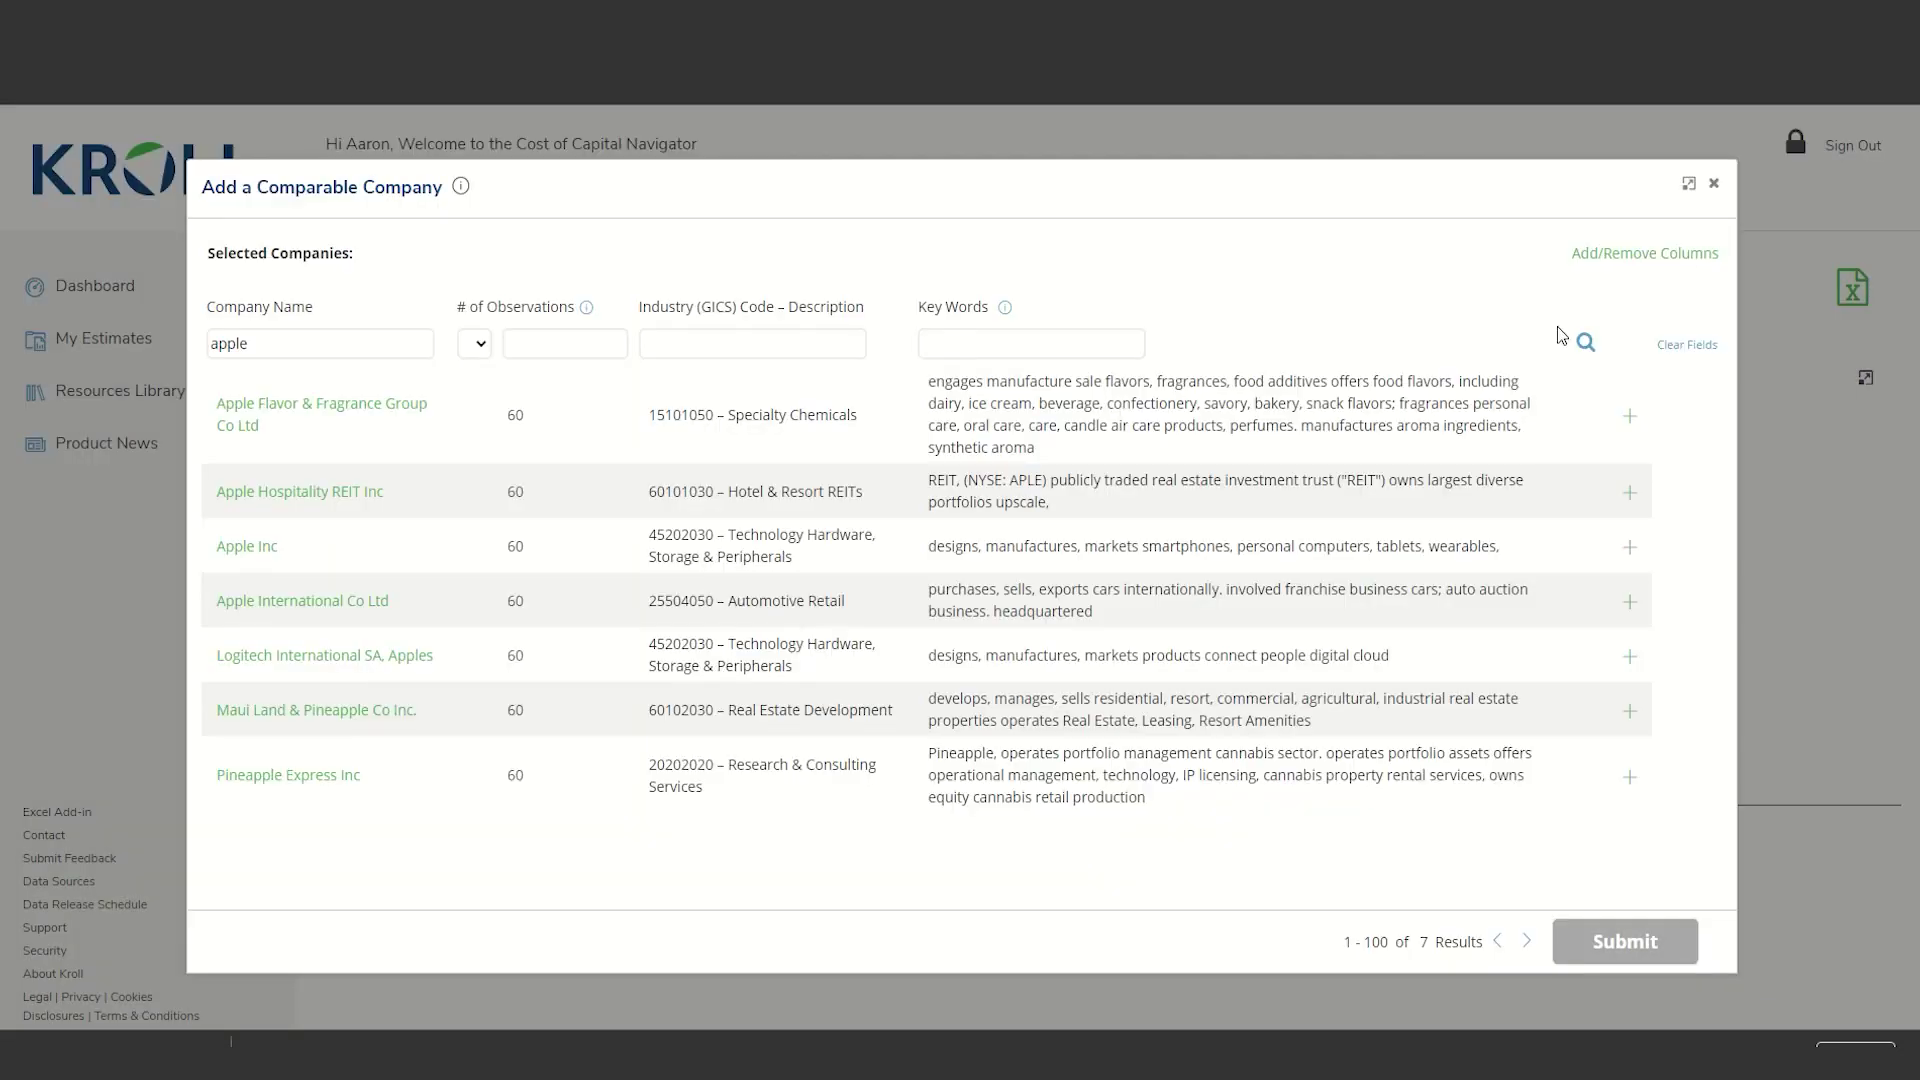
{"action": "type", "text": "microsoft"}
{"action": "left_click", "coordinate": [1586, 366]}
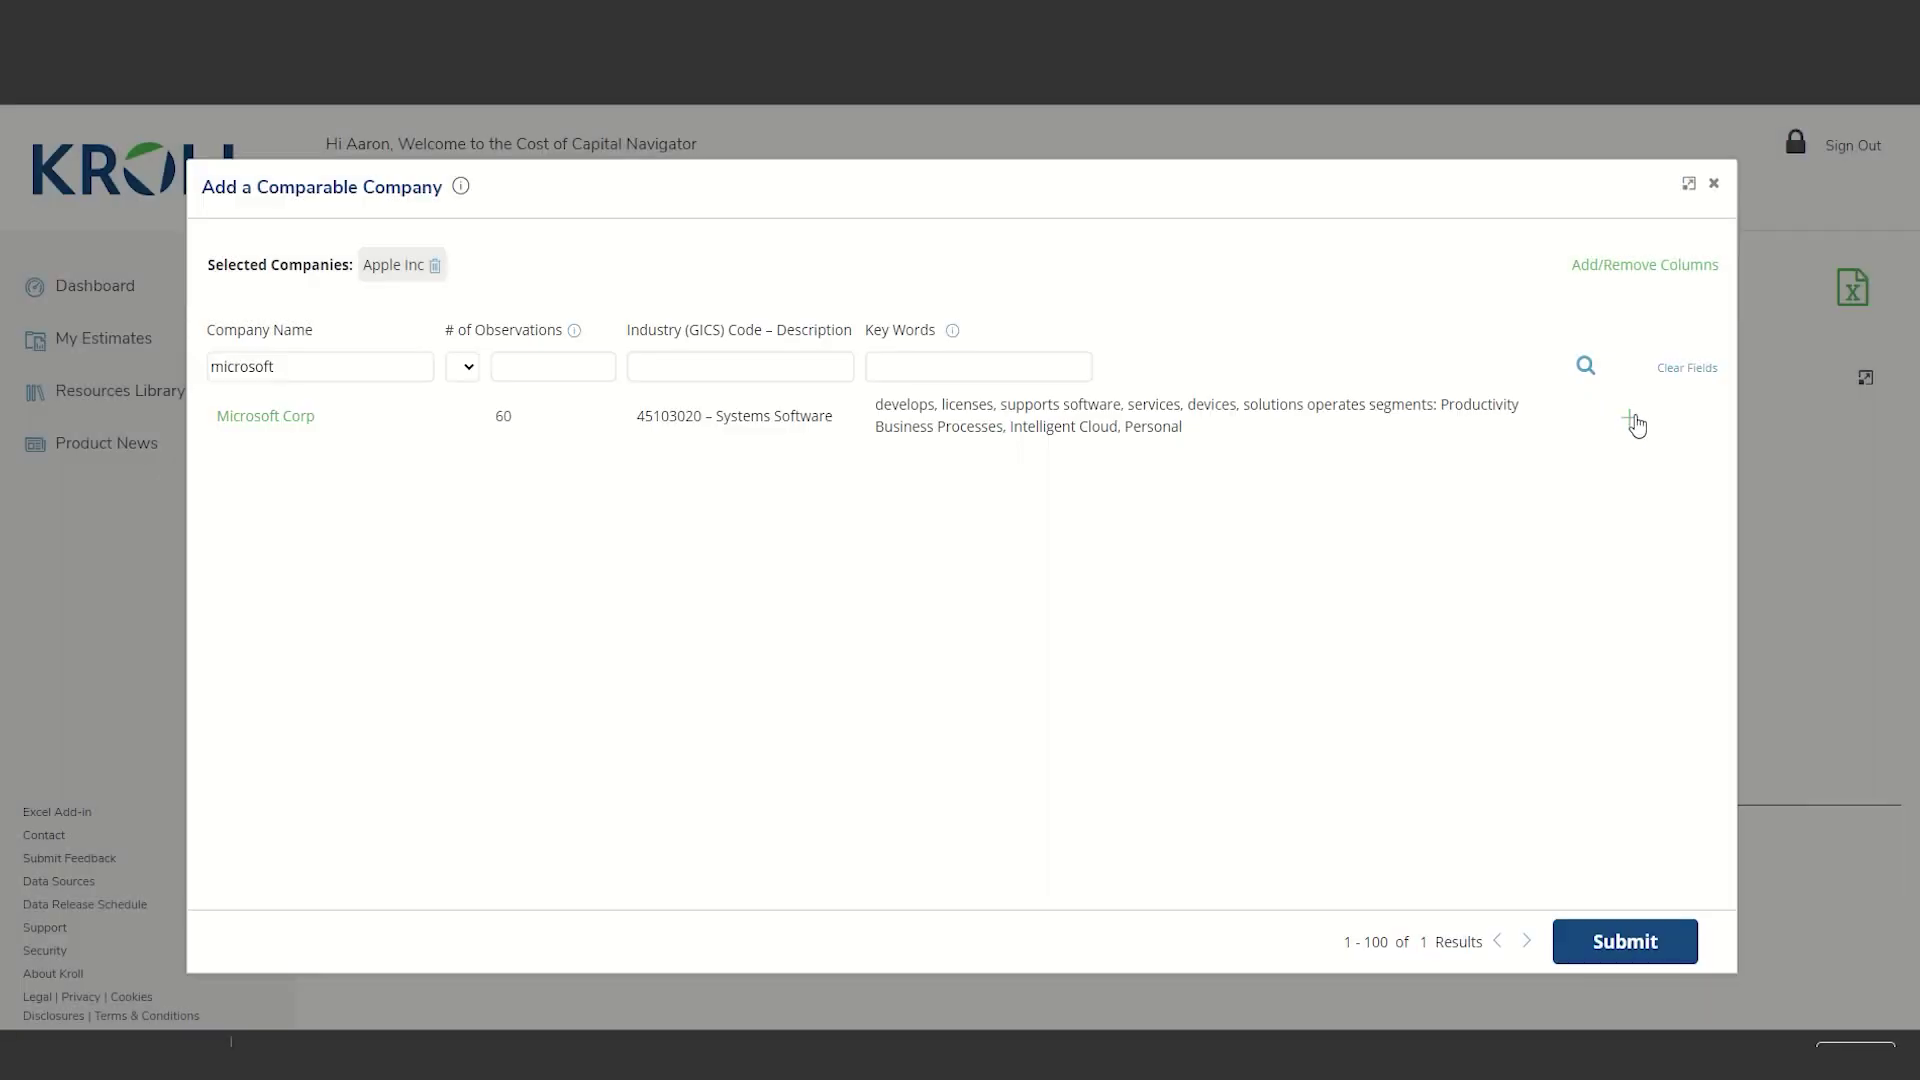
{"action": "left_click", "coordinate": [1628, 416]}
{"action": "double_click", "coordinate": [247, 367]}
{"action": "type", "text": "oracle"}
{"action": "left_click", "coordinate": [1586, 367]}
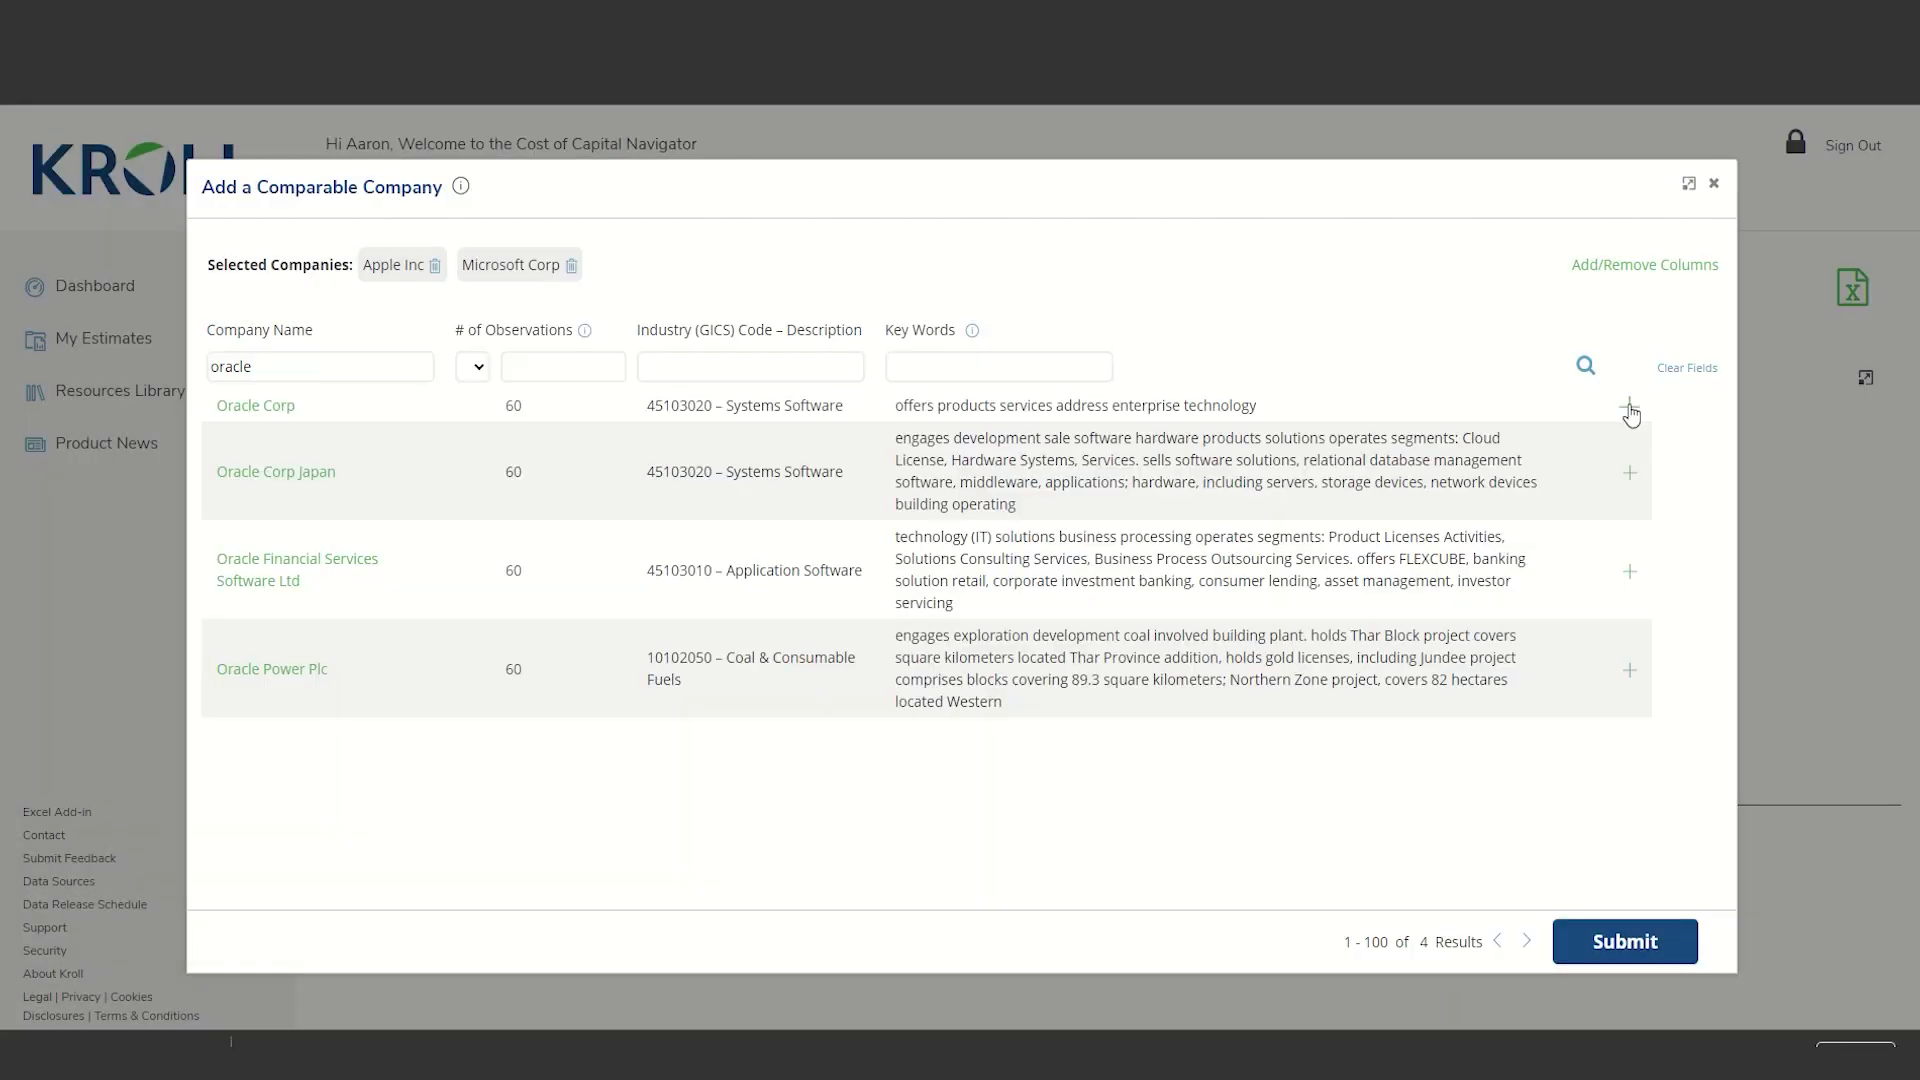
{"action": "left_click", "coordinate": [1629, 416]}
{"action": "left_click", "coordinate": [1625, 941]}
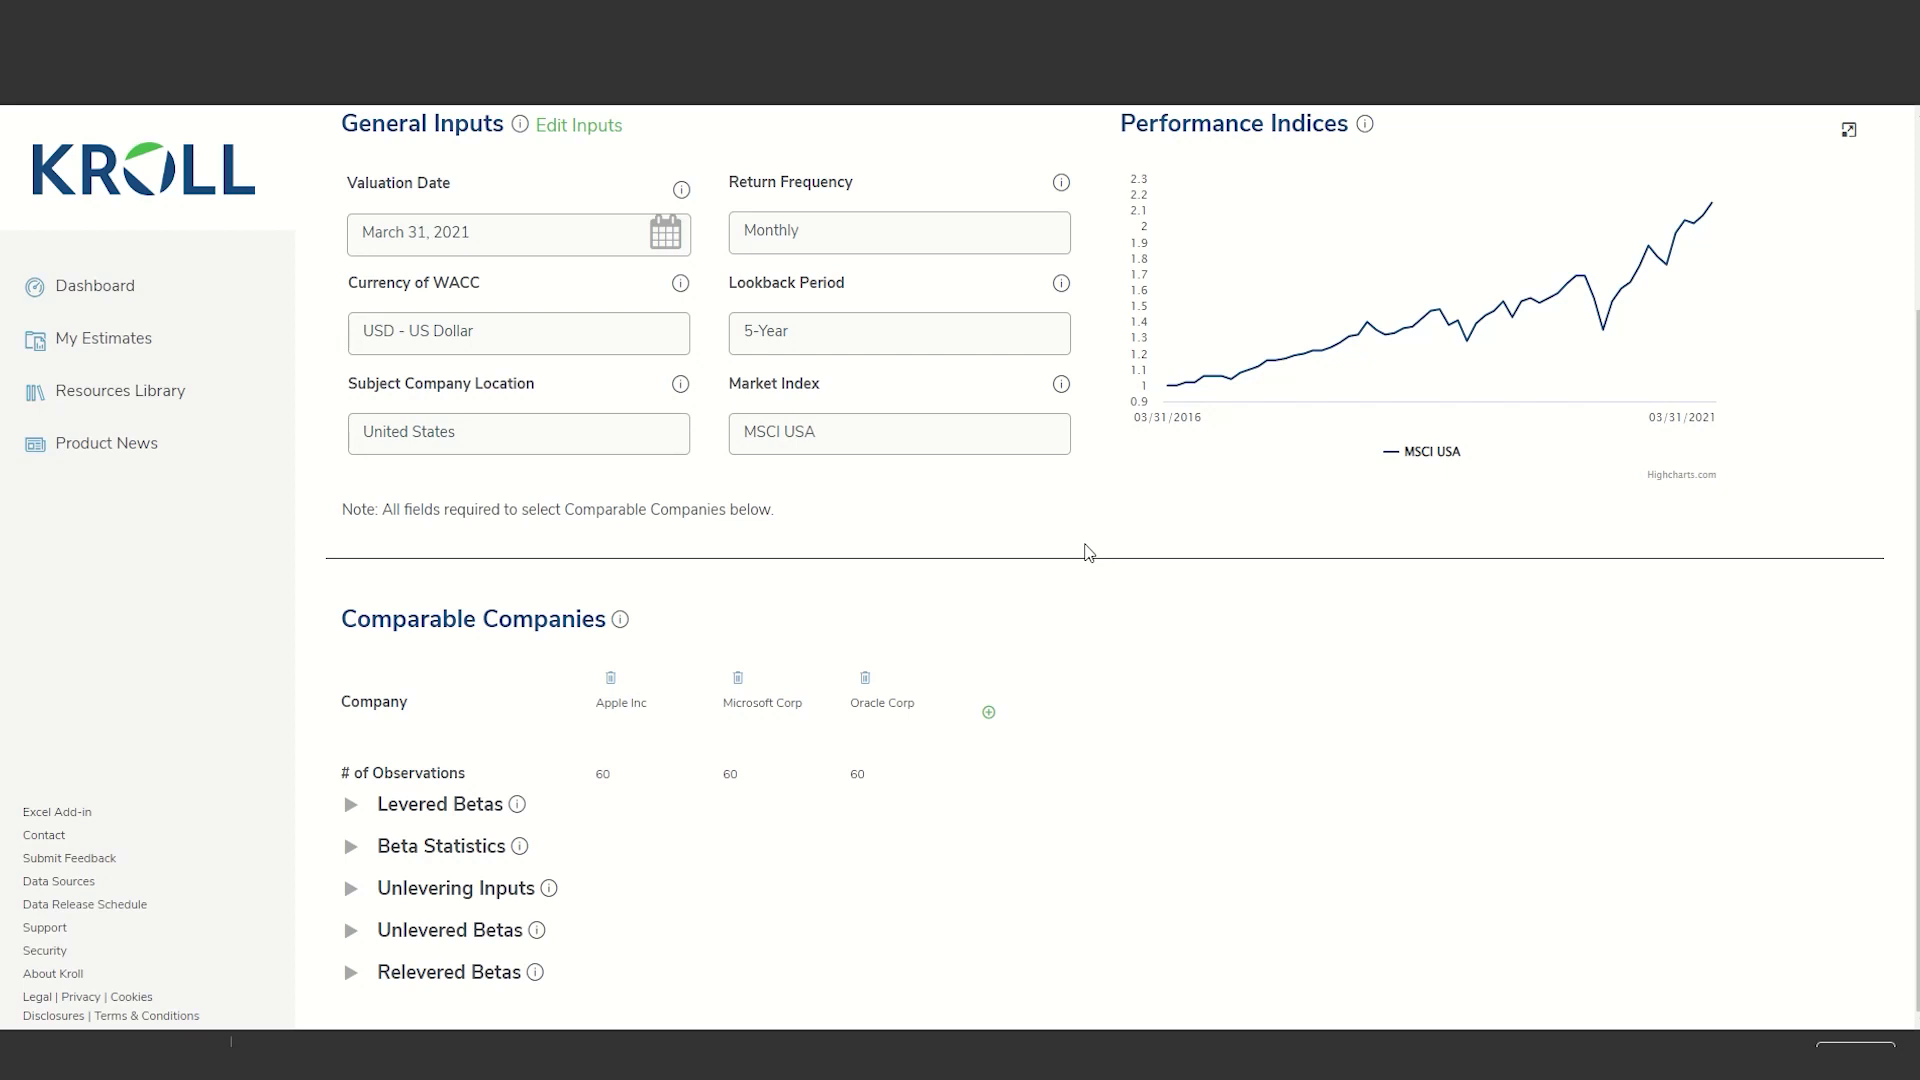
Step: Expand Levered Betas, Beta Statistics and Unlevering Inputs, applying 25.75% United States tax rates
{"action": "left_click", "coordinate": [435, 804]}
{"action": "scroll", "coordinate": [361, 413], "scroll_direction": "down", "scroll_amount": 2}
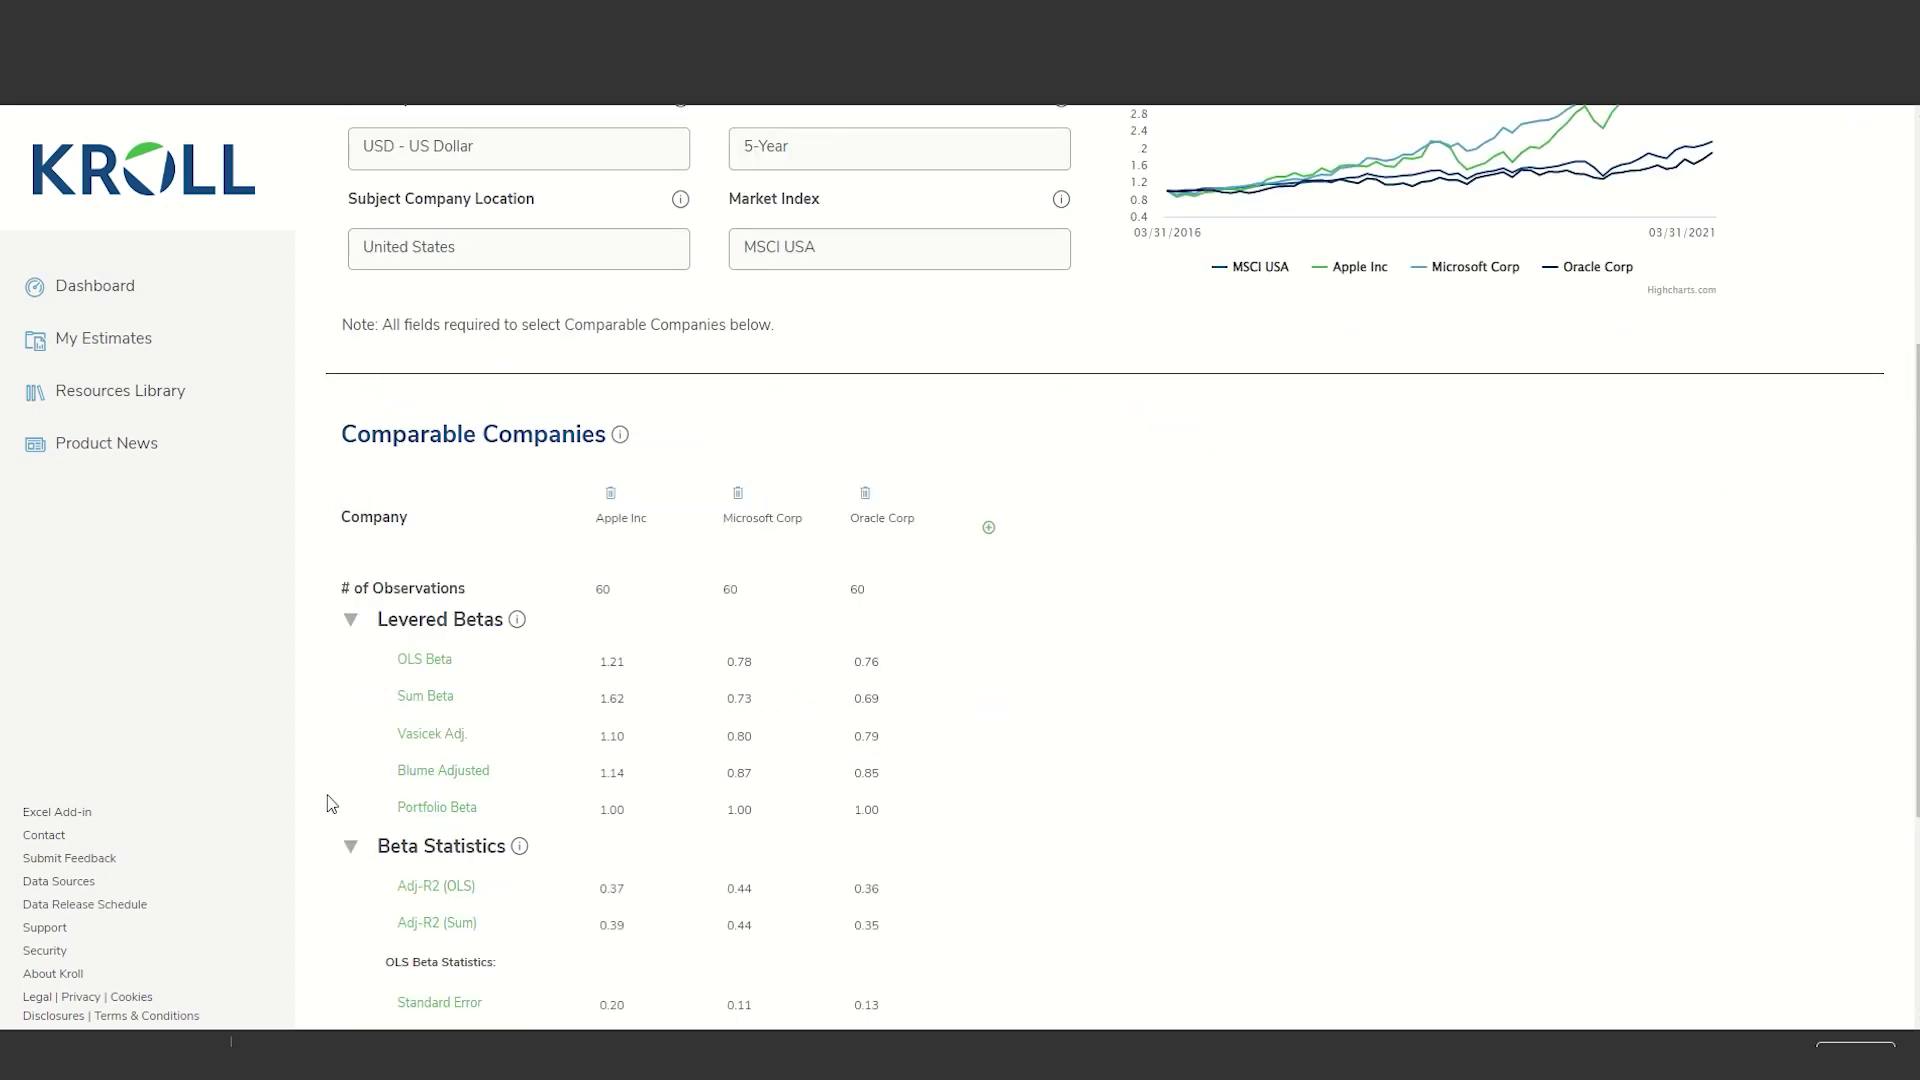
{"action": "left_click", "coordinate": [352, 846]}
{"action": "scroll", "coordinate": [357, 870], "scroll_direction": "down", "scroll_amount": 4}
{"action": "left_click", "coordinate": [352, 887]}
{"action": "scroll", "coordinate": [338, 870], "scroll_direction": "down", "scroll_amount": 2}
{"action": "left_click", "coordinate": [546, 725]}
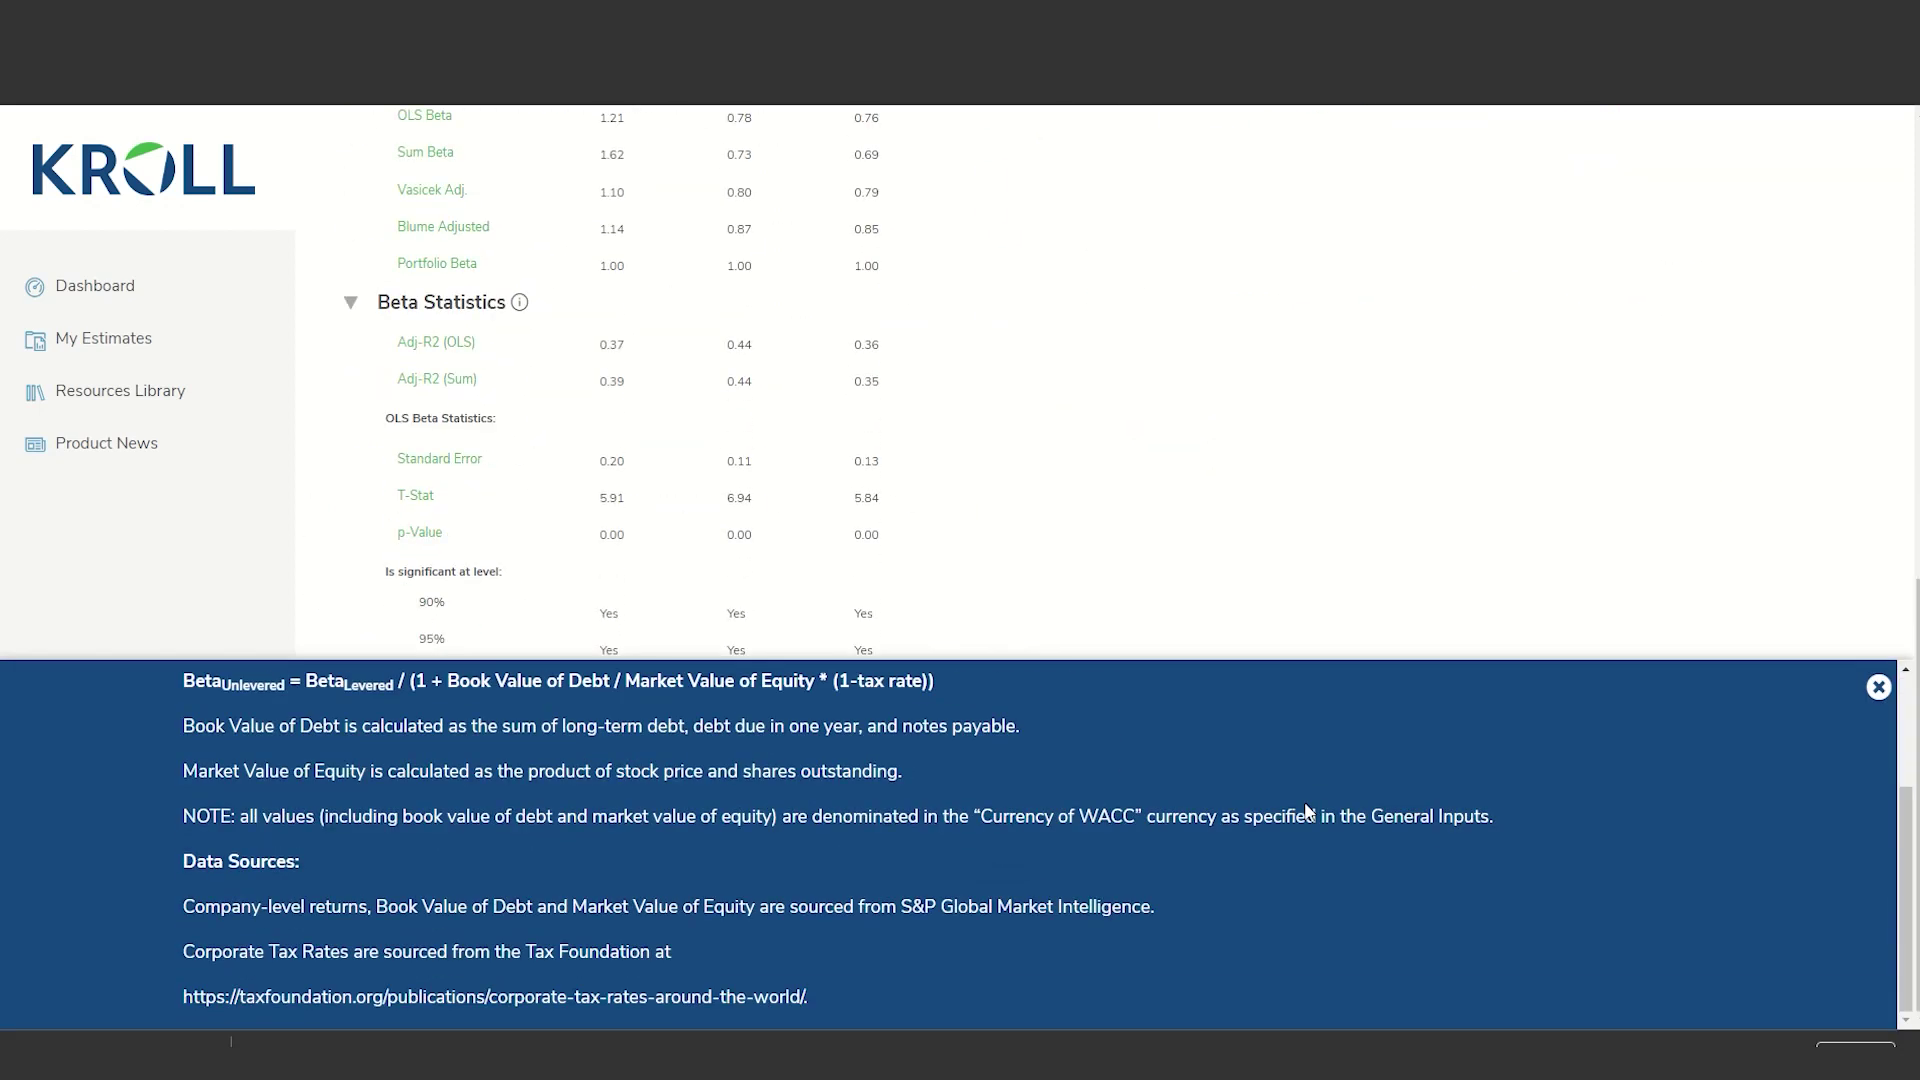
{"action": "left_click", "coordinate": [668, 883]}
{"action": "left_click", "coordinate": [903, 882]}
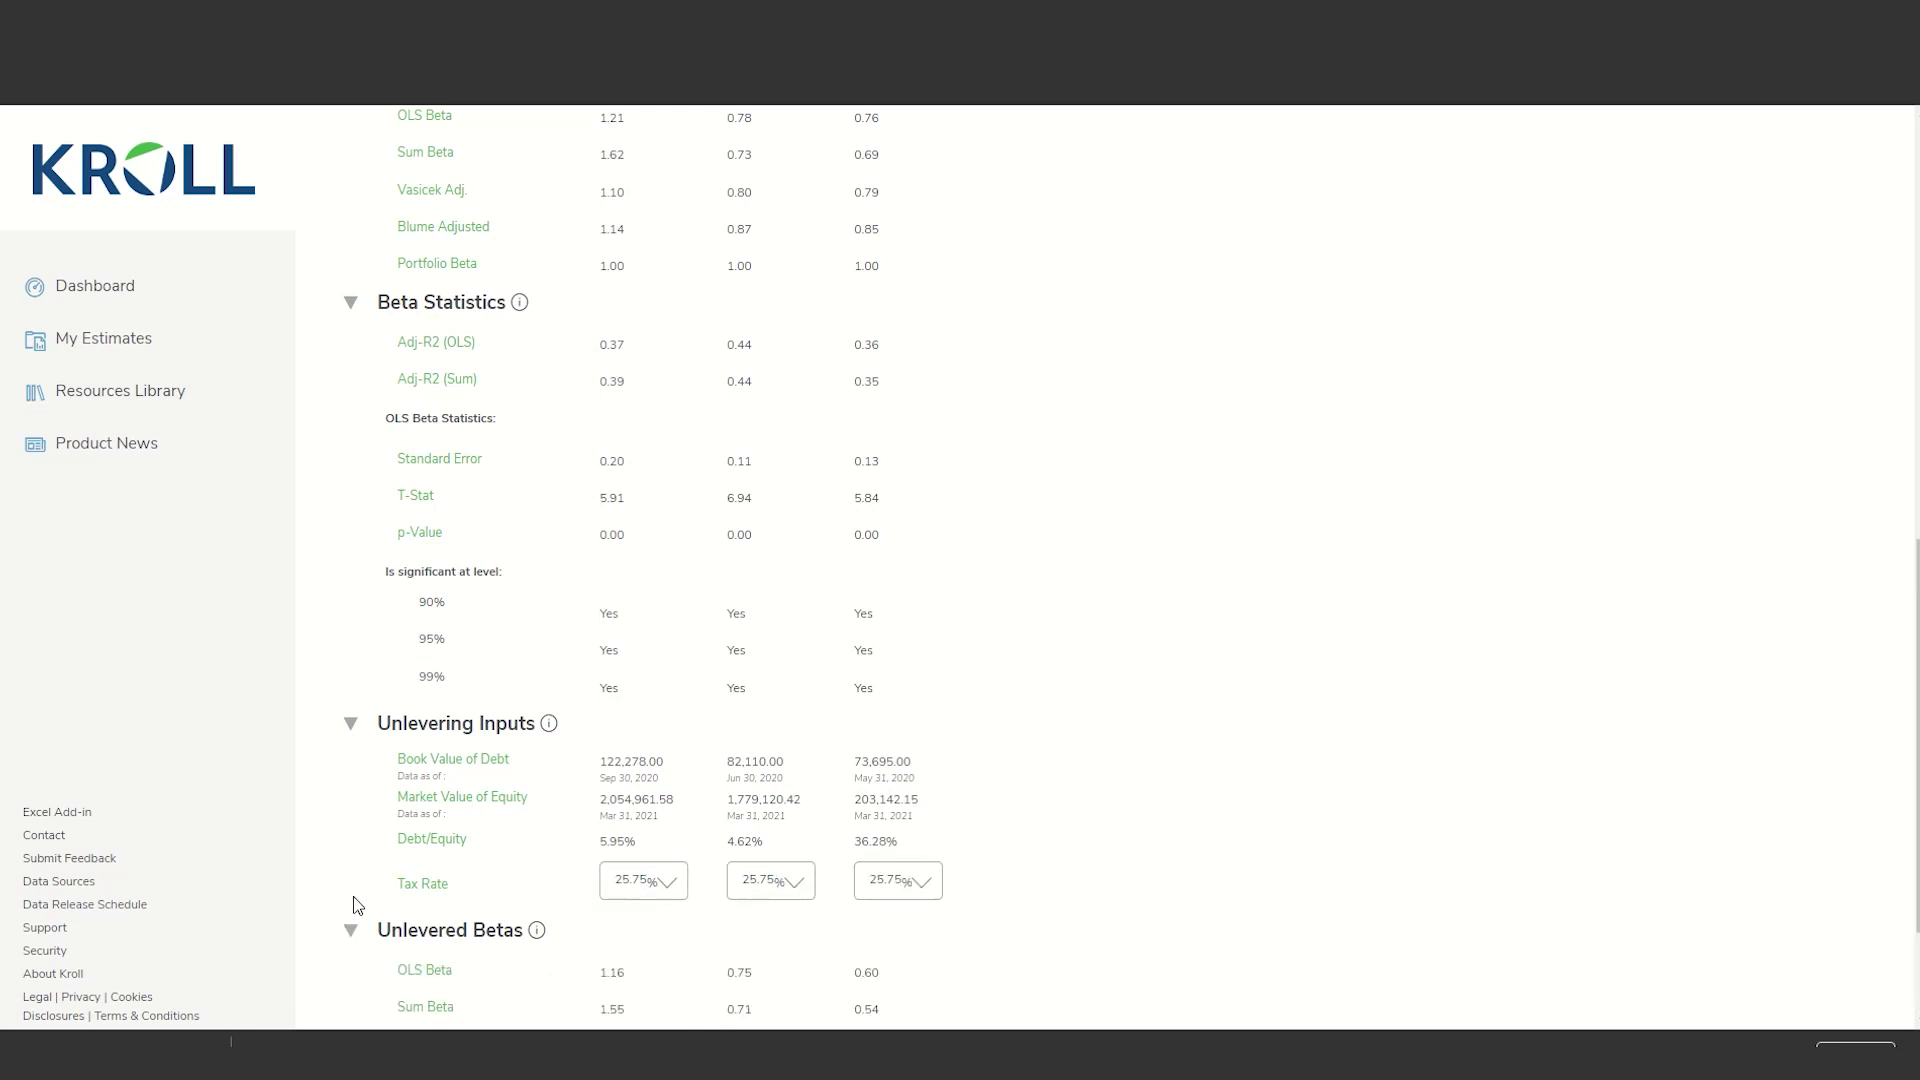
{"action": "left_click", "coordinate": [351, 931]}
Step: Relever the OLS Beta at a 15.62% target capital structure and 25.75% tax rate
{"action": "left_click", "coordinate": [351, 971]}
{"action": "scroll", "coordinate": [836, 870], "scroll_direction": "down", "scroll_amount": 3}
{"action": "left_click", "coordinate": [875, 595]}
{"action": "left_click", "coordinate": [865, 643]}
{"action": "left_click", "coordinate": [871, 720]}
{"action": "left_click", "coordinate": [875, 747]}
{"action": "left_click", "coordinate": [875, 794]}
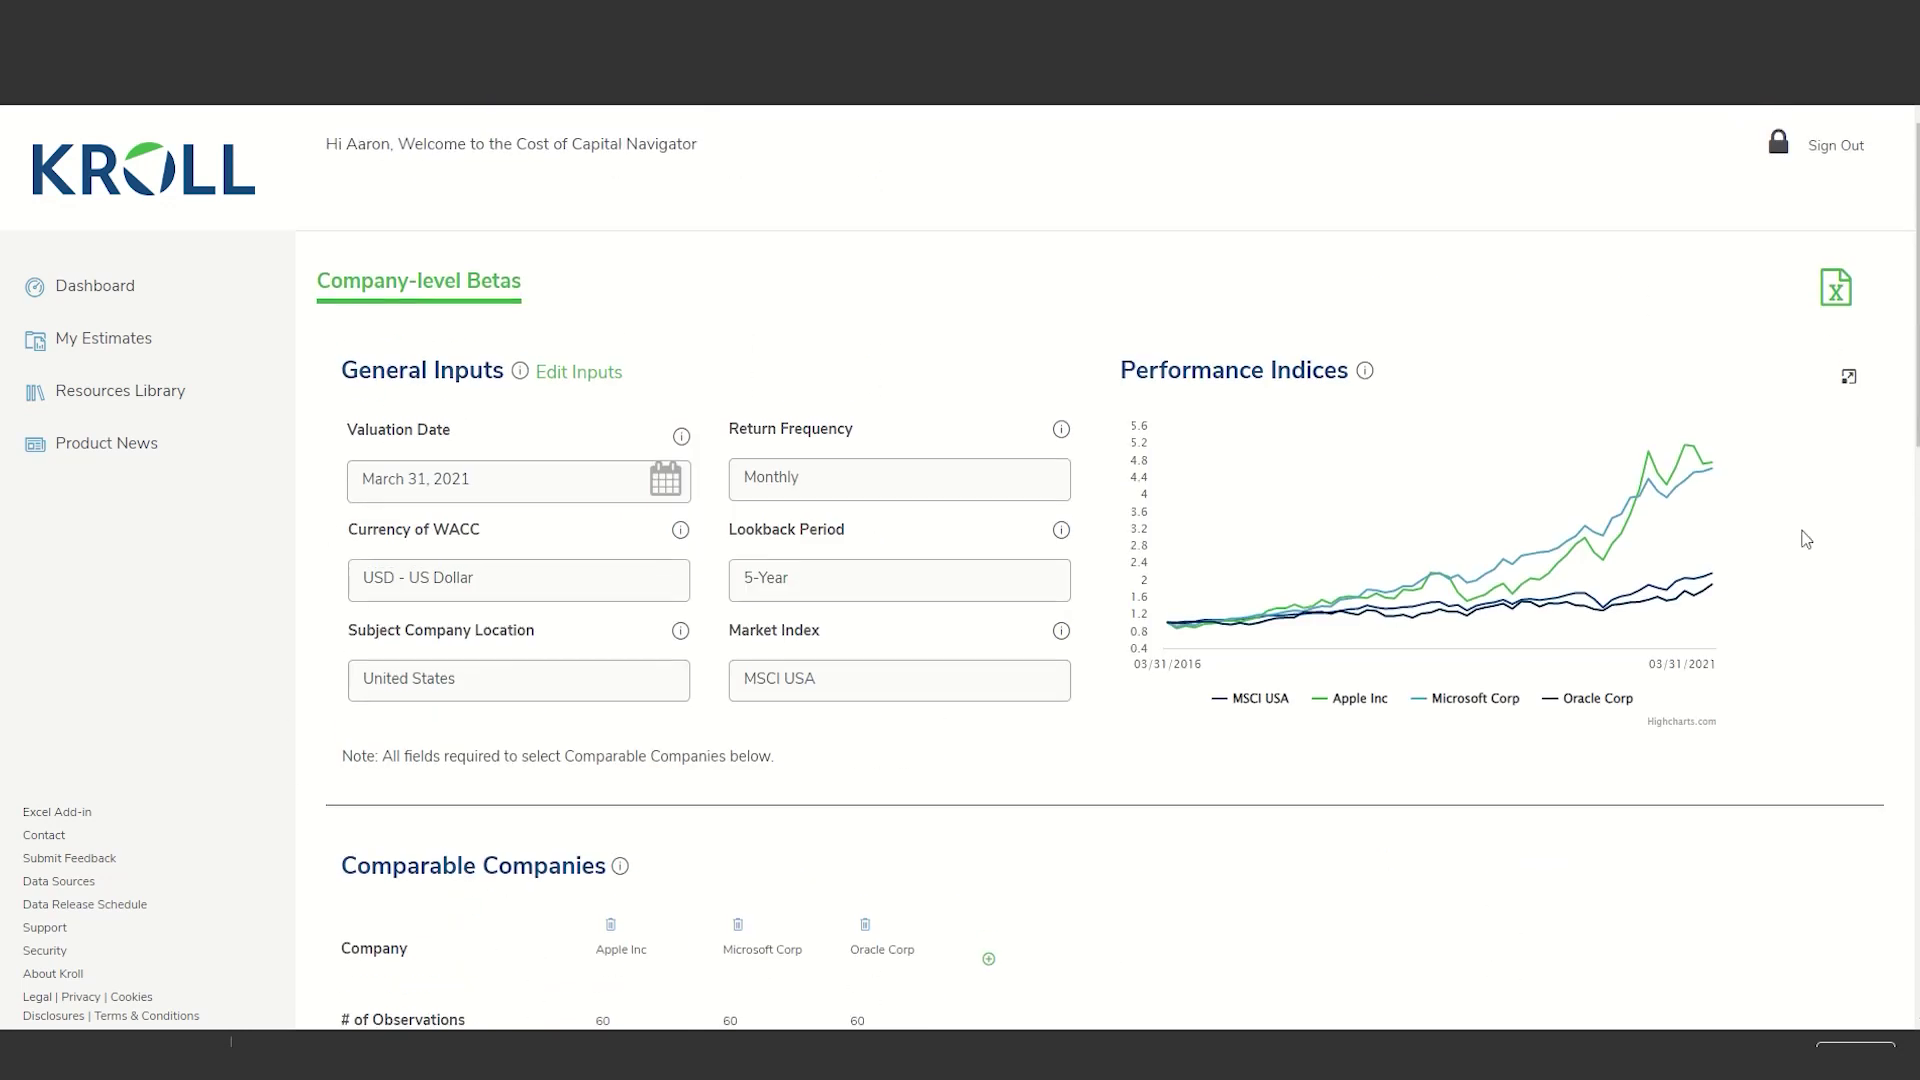